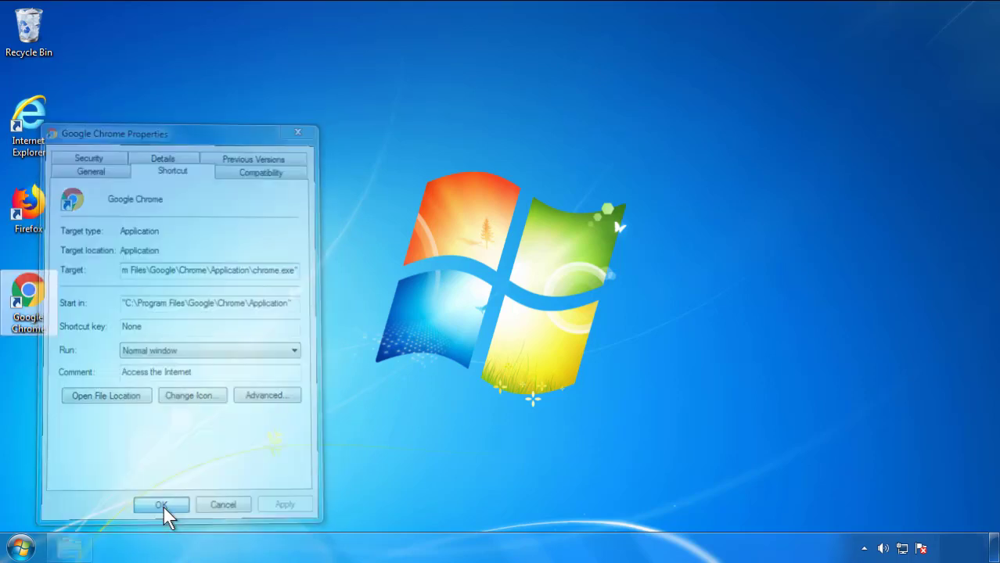
Close the Google Chrome shortcut's Properties dialog and bring up the Start menu.
{"action": "left_click", "coordinate": [20, 547]}
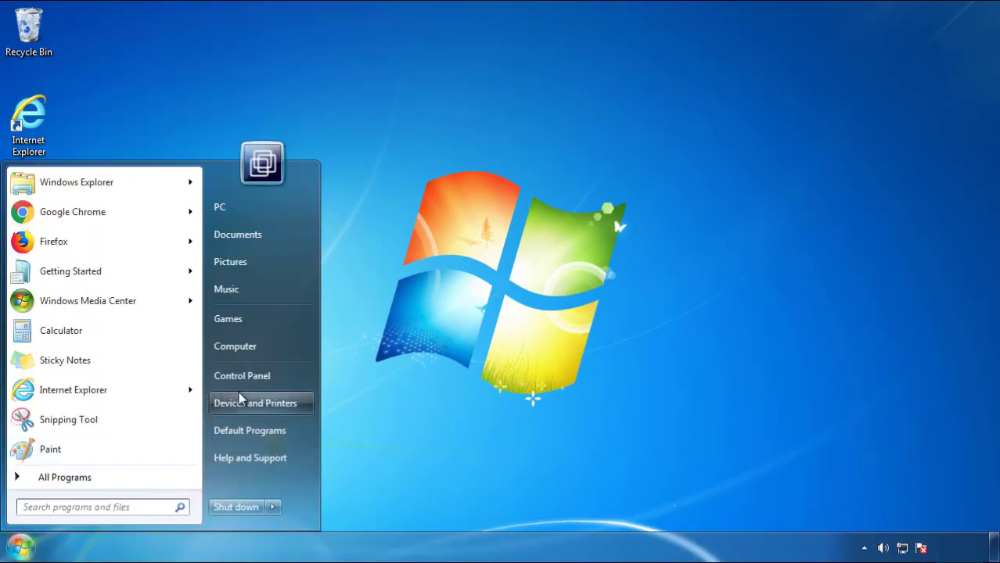
Show the installed programs in Control Panel, sorted with the newest installs first.
{"action": "left_click", "coordinate": [250, 375]}
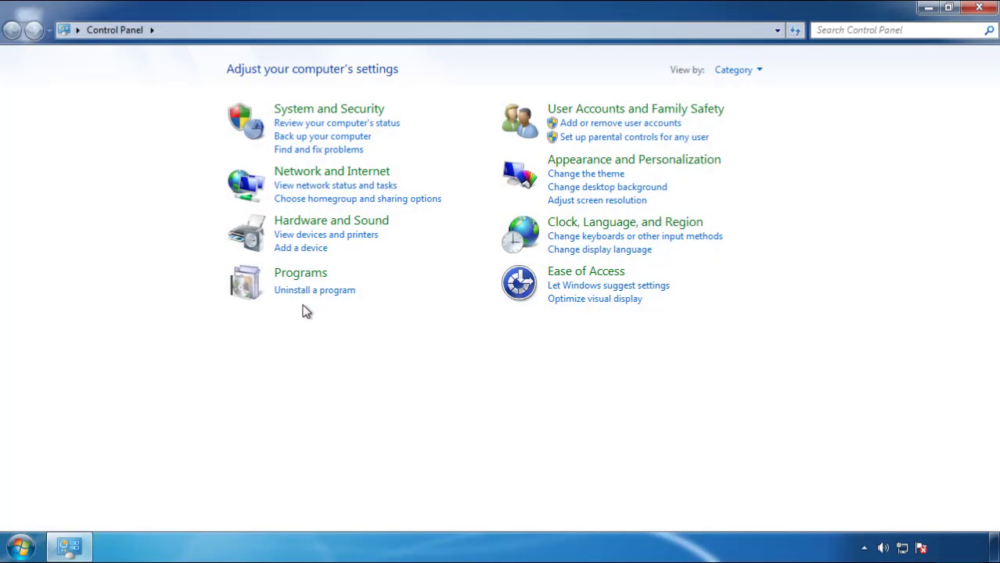
{"action": "left_click", "coordinate": [312, 298]}
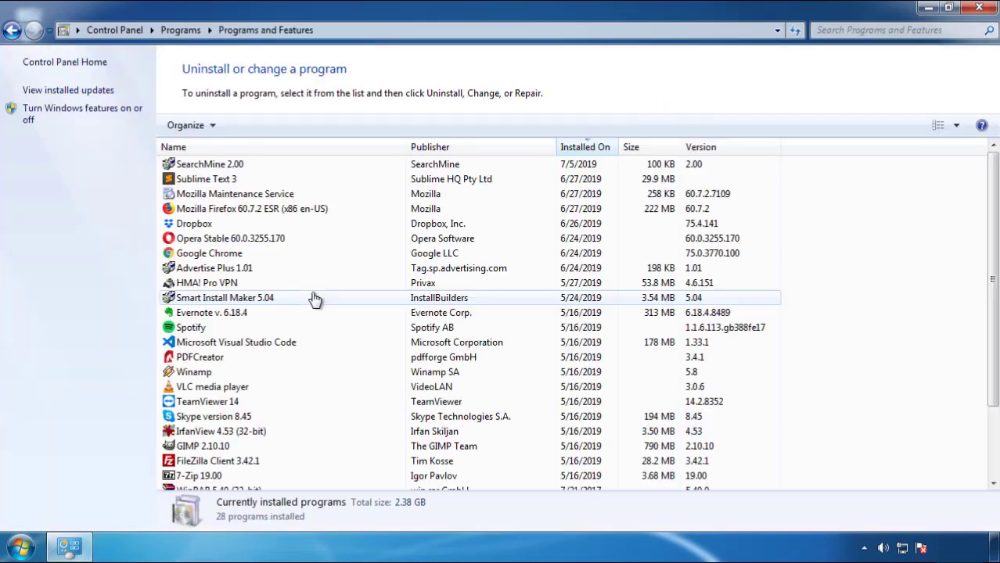
{"action": "left_click", "coordinate": [586, 149]}
{"action": "left_click", "coordinate": [582, 148]}
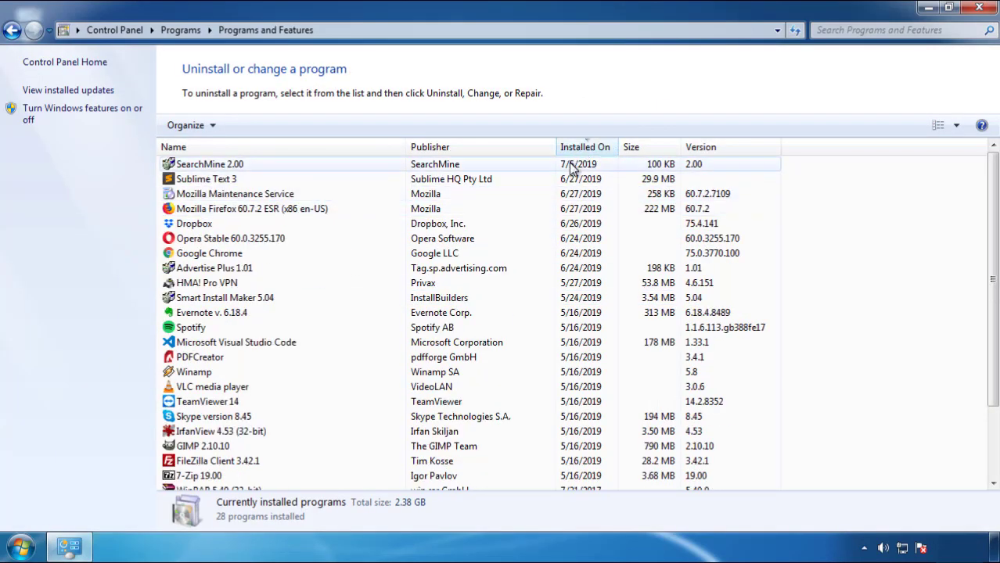
Uninstall SearchMine 2.00 through its wizard and close Programs and Features.
{"action": "left_click", "coordinate": [210, 166]}
{"action": "left_click", "coordinate": [249, 126]}
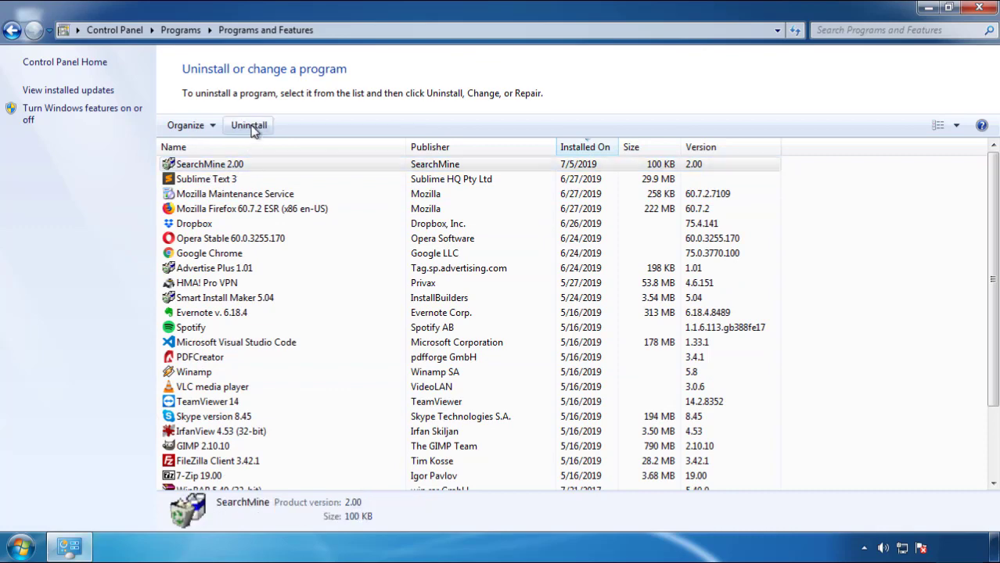
{"action": "left_click", "coordinate": [582, 414]}
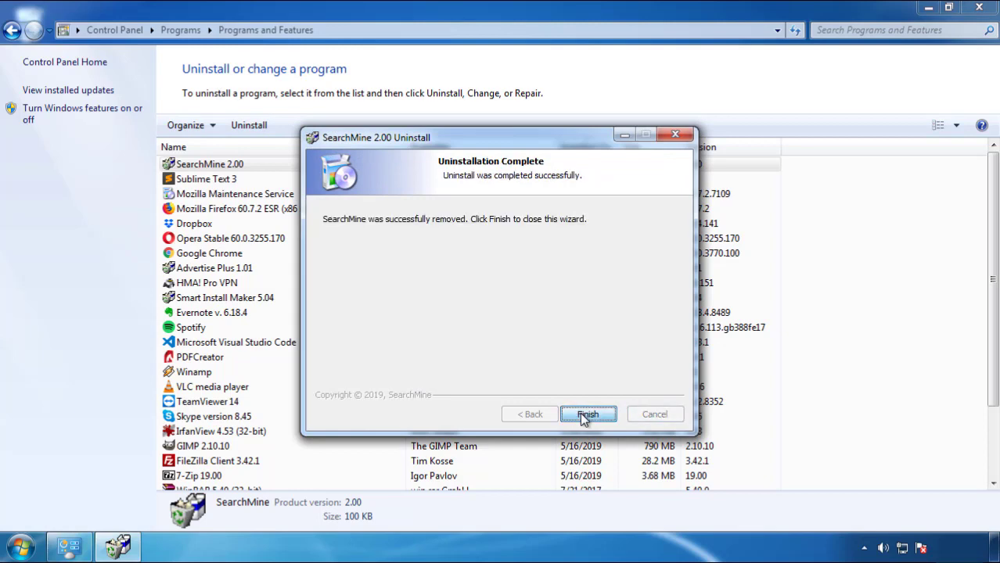
{"action": "left_click", "coordinate": [580, 412]}
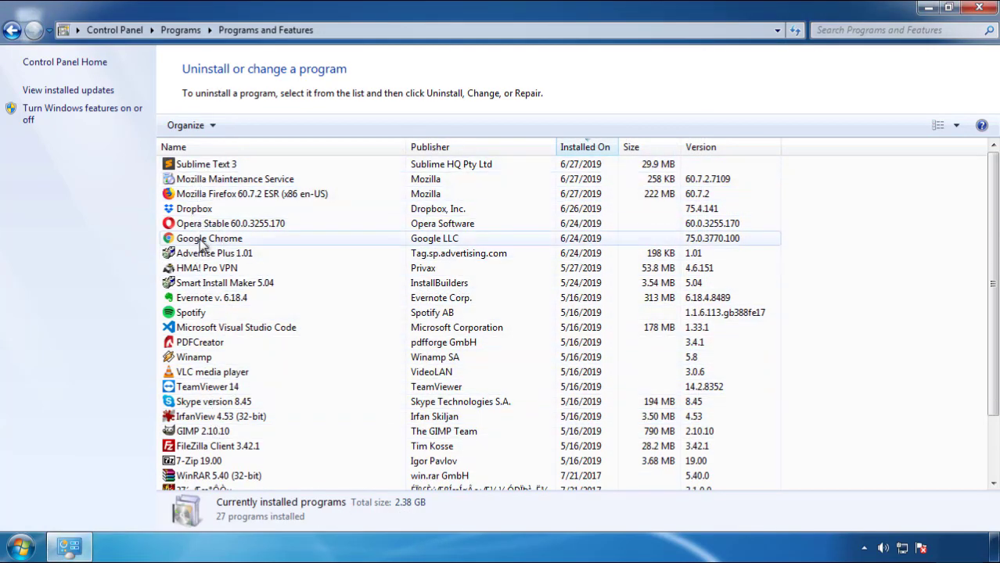
{"action": "left_click", "coordinate": [980, 9]}
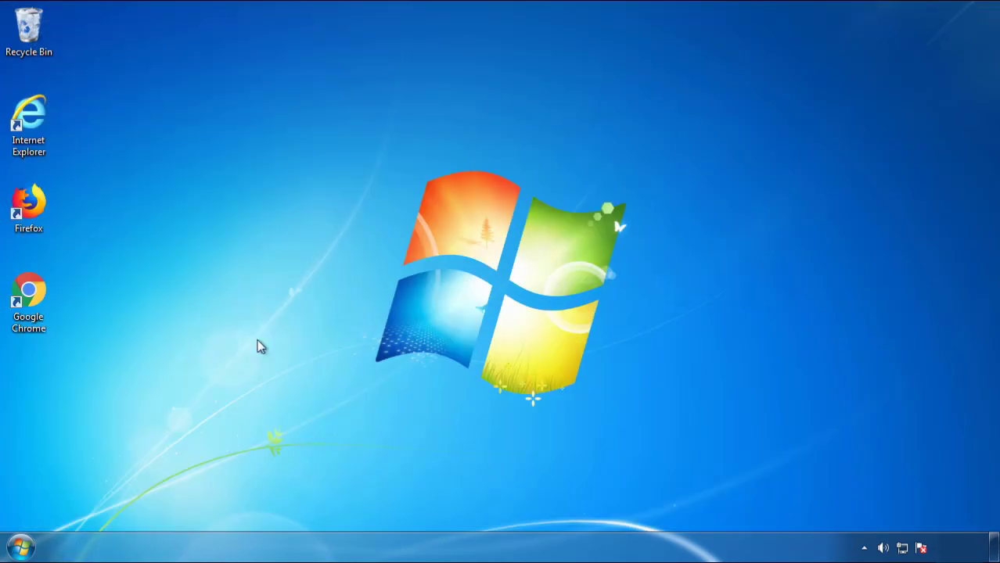
Restart Windows and boot into Safe Mode from the F8 boot options.
{"action": "left_click", "coordinate": [17, 548]}
{"action": "mouse_move", "coordinate": [271, 509]}
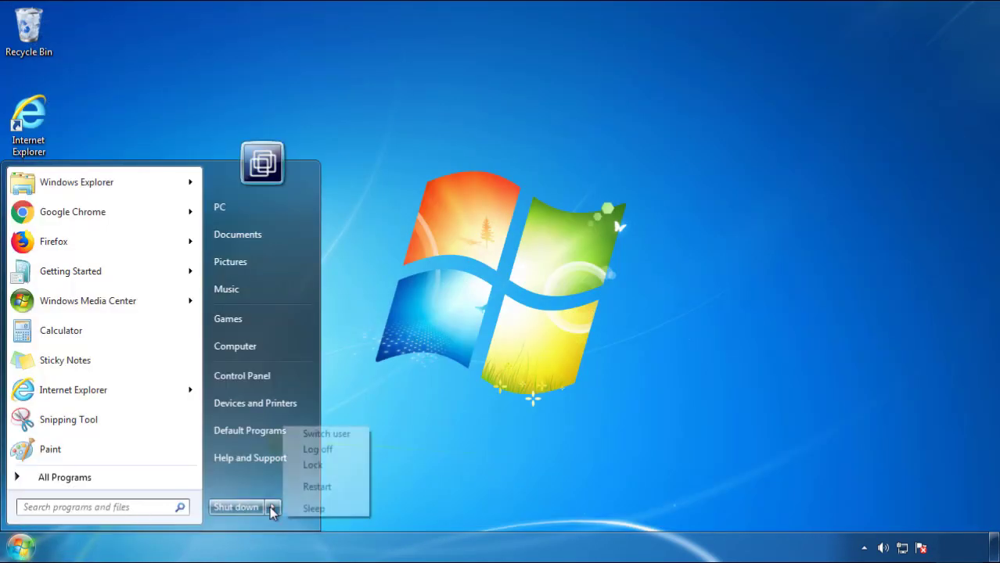
{"action": "left_click", "coordinate": [523, 428]}
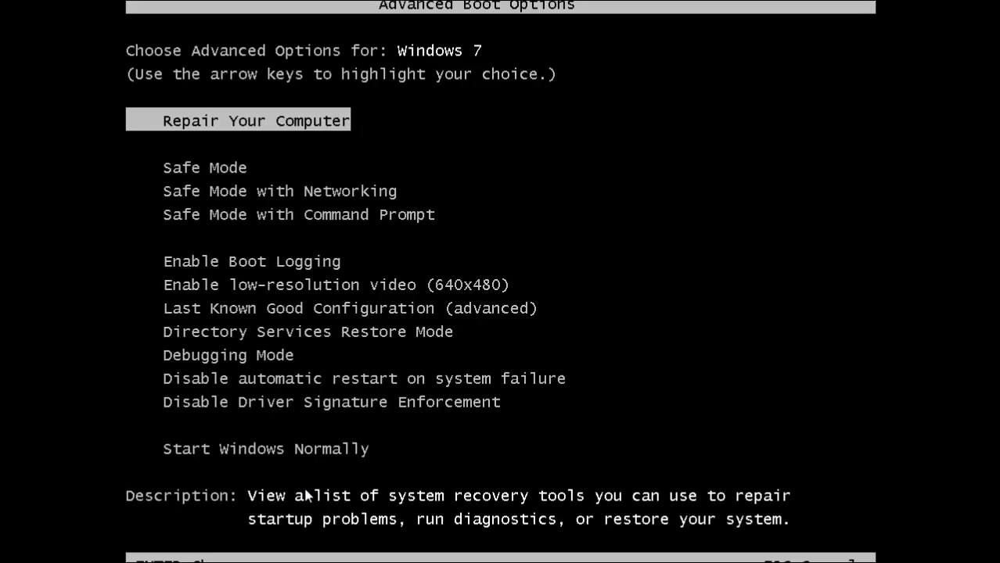
{"action": "key", "text": "Down"}
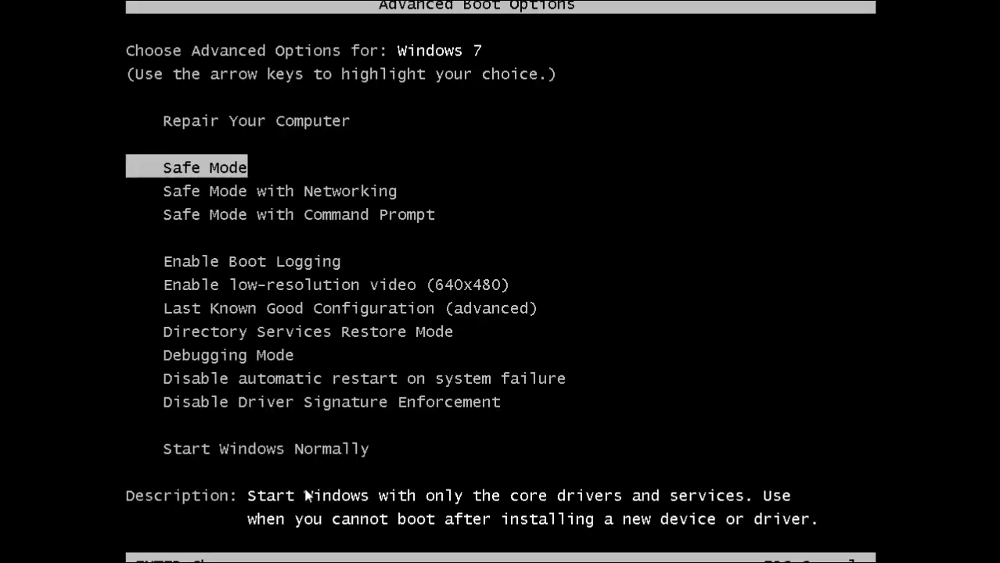
{"action": "key", "text": "Return"}
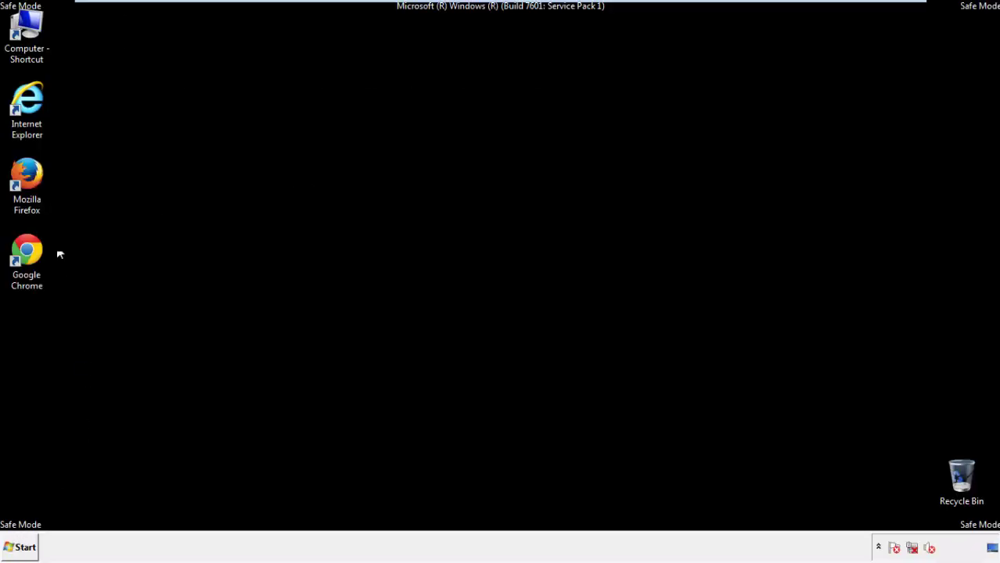
Launch Firefox, decline the default-browser prompt, and keep its menu bar visible.
{"action": "double_click", "coordinate": [35, 180]}
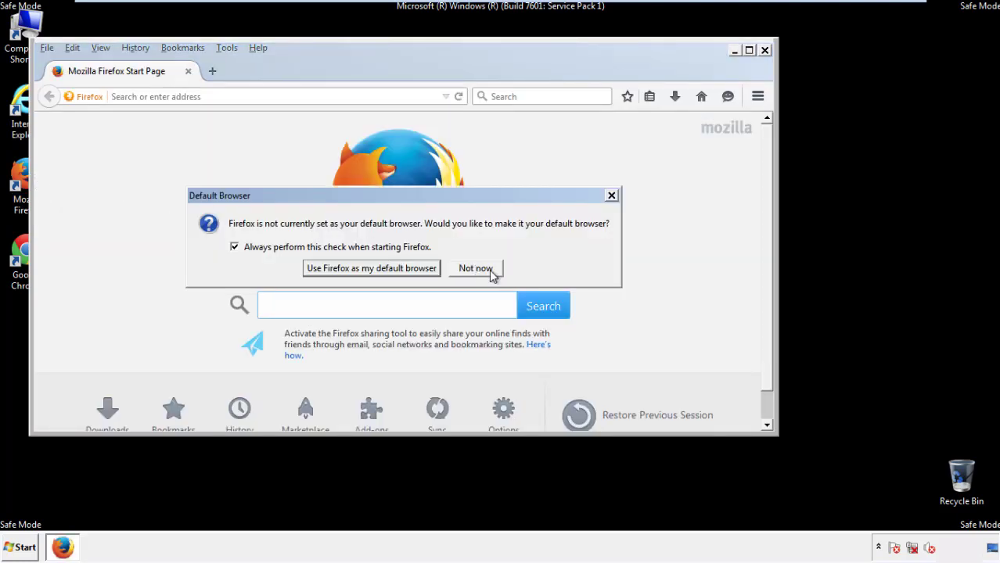
{"action": "left_click", "coordinate": [479, 268]}
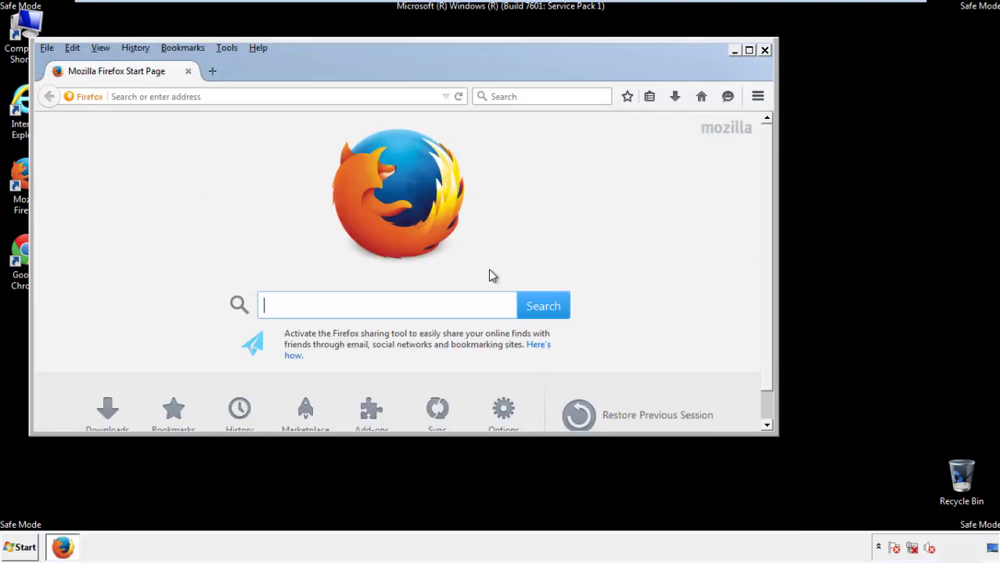
{"action": "right_click", "coordinate": [309, 71]}
{"action": "left_click", "coordinate": [317, 118]}
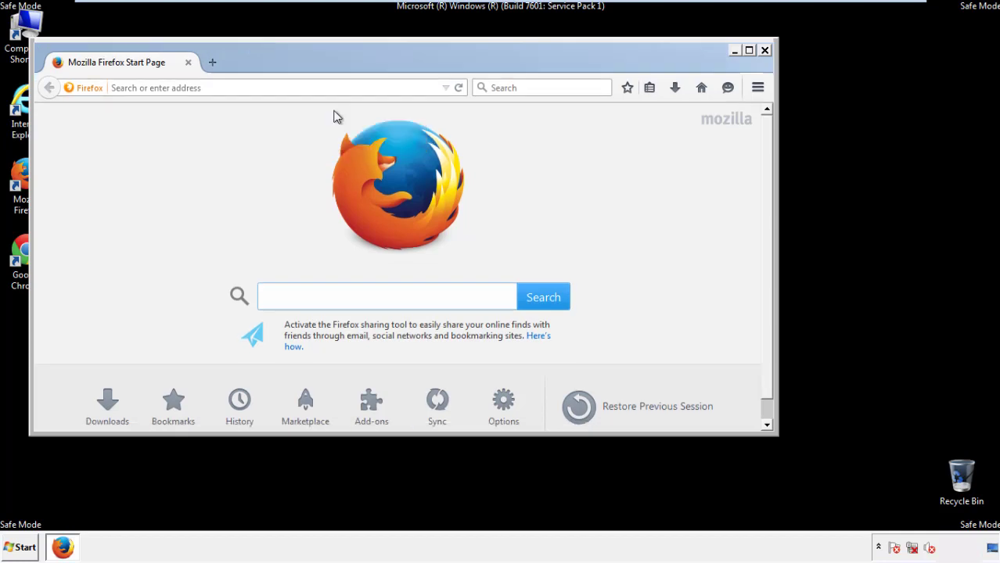
{"action": "right_click", "coordinate": [317, 67]}
{"action": "left_click", "coordinate": [325, 122]}
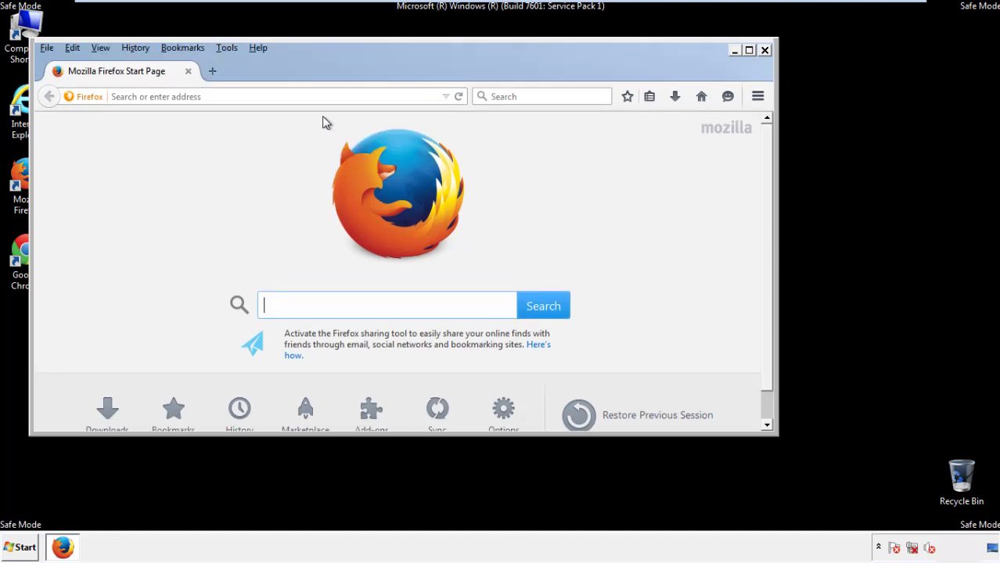
Clear all Firefox history for the Everything time range, including offline data and site preferences.
{"action": "left_click", "coordinate": [140, 50]}
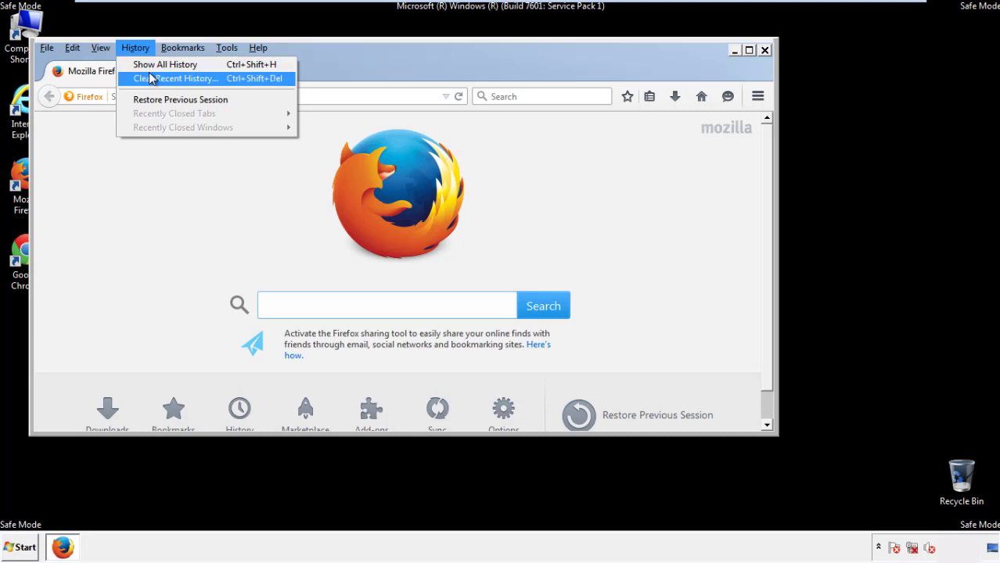
{"action": "left_click", "coordinate": [150, 77]}
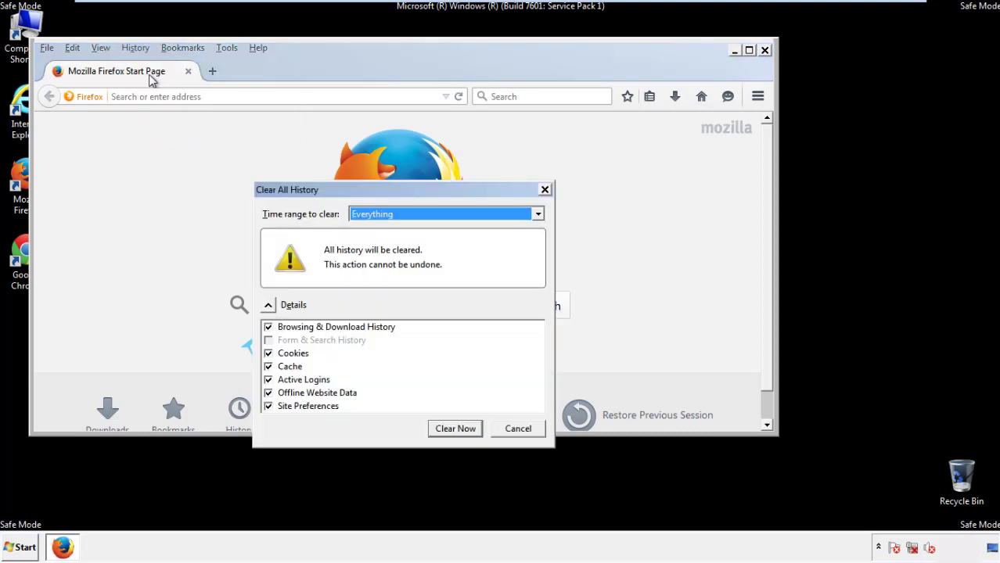
{"action": "left_click", "coordinate": [368, 214]}
{"action": "left_click", "coordinate": [375, 294]}
{"action": "left_click", "coordinate": [268, 393]}
{"action": "left_click", "coordinate": [267, 393]}
{"action": "left_click", "coordinate": [268, 406]}
{"action": "left_click", "coordinate": [269, 406]}
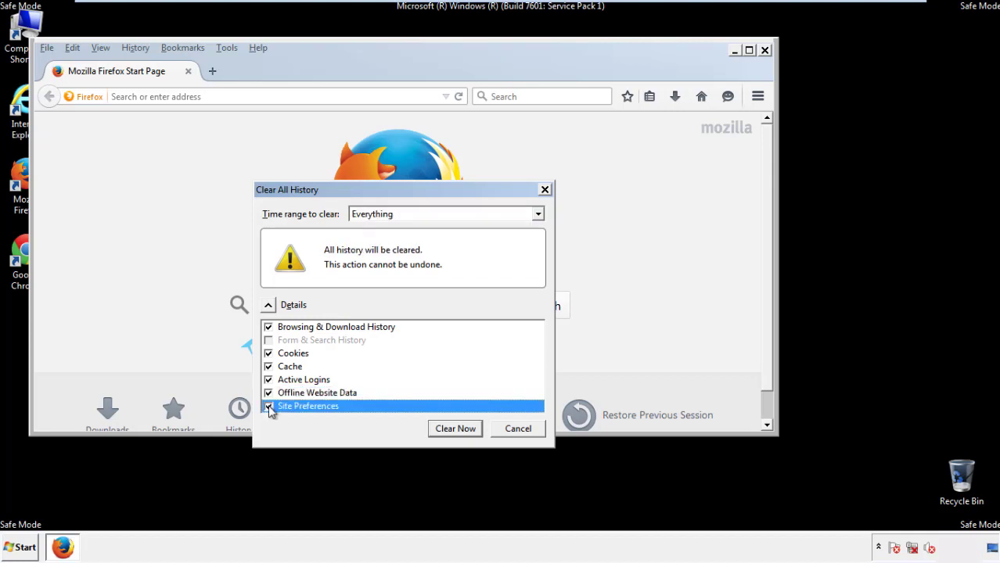
{"action": "left_click", "coordinate": [455, 429]}
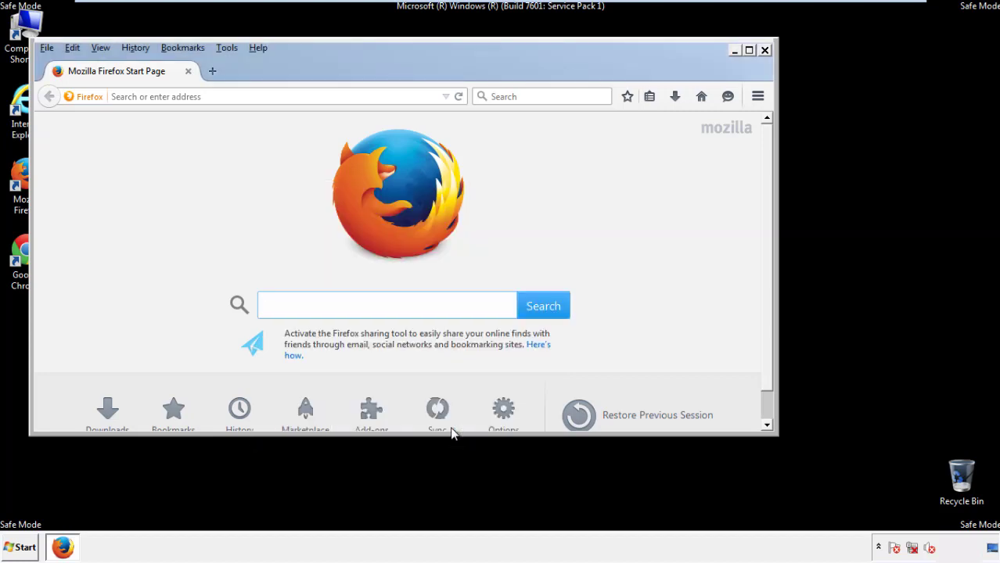
Refresh Firefox to its defaults from Troubleshooting Information, declining the default-browser prompt.
{"action": "left_click", "coordinate": [258, 48]}
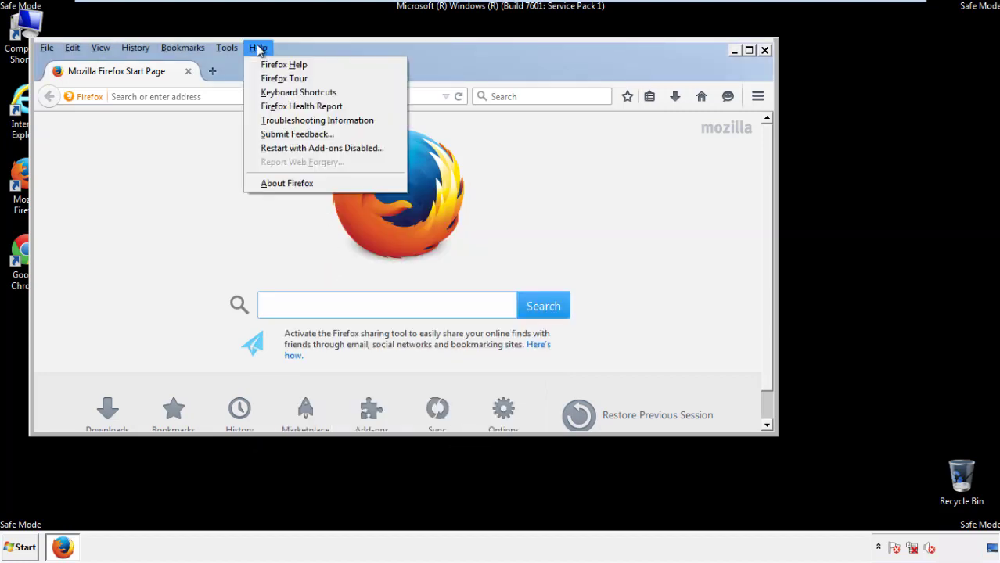
{"action": "left_click", "coordinate": [290, 120]}
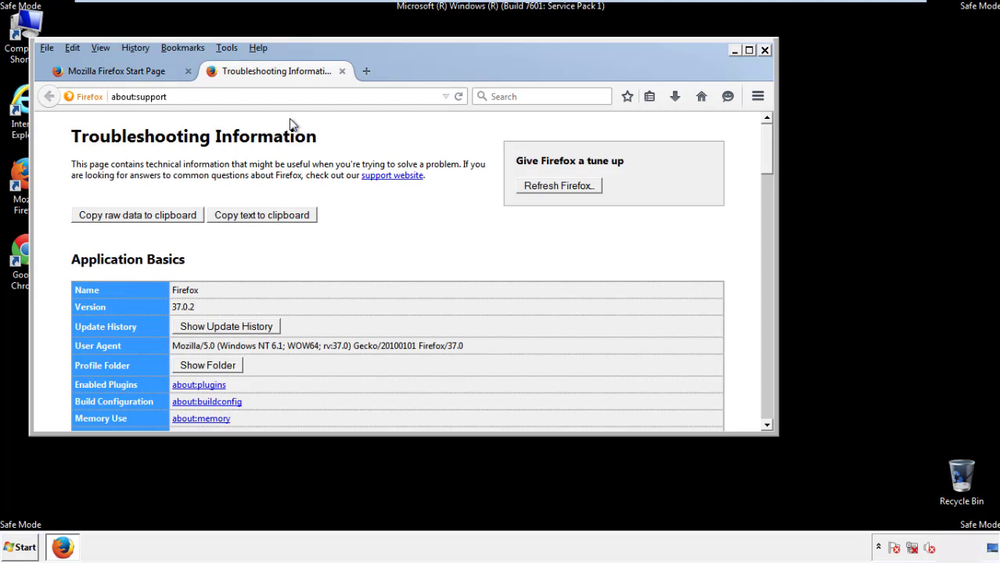
{"action": "left_click", "coordinate": [580, 188]}
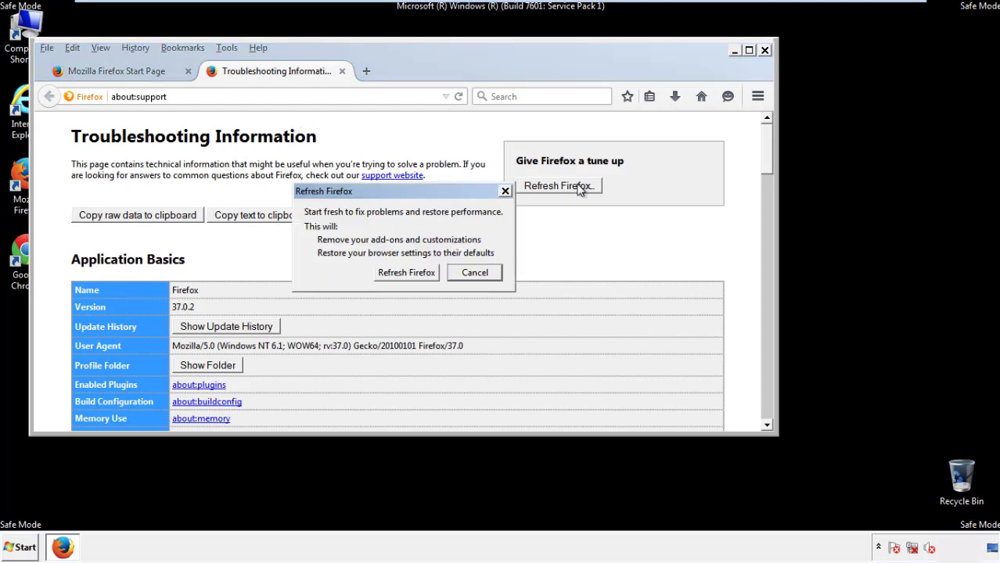
{"action": "left_click", "coordinate": [406, 273]}
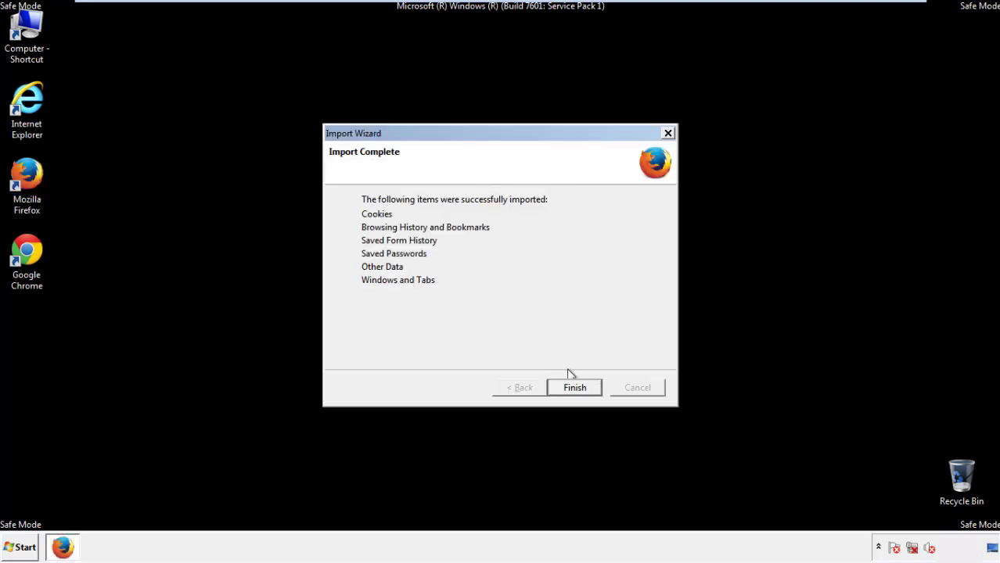
{"action": "left_click", "coordinate": [574, 388]}
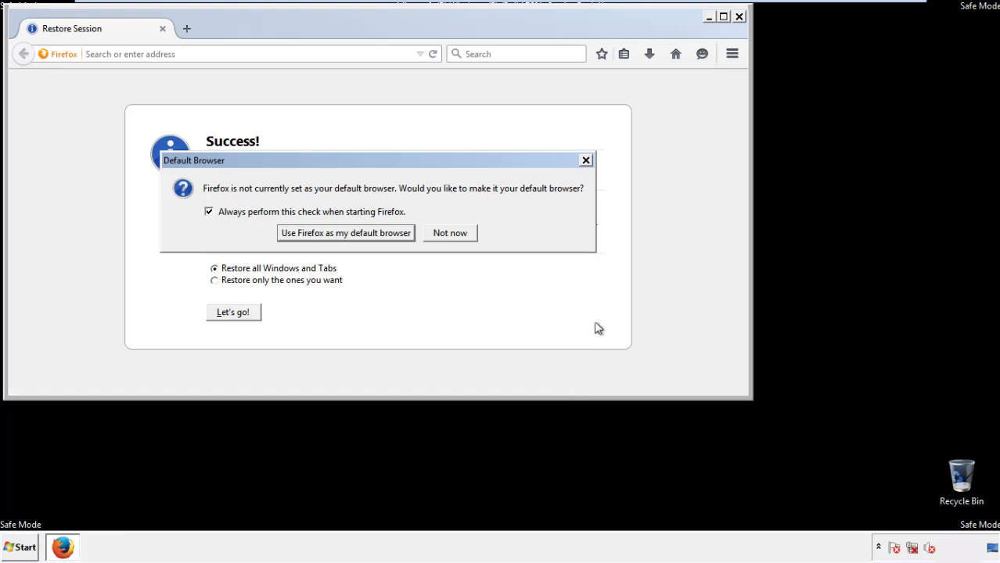
{"action": "left_click", "coordinate": [450, 234]}
Close Firefox and launch Google Chrome from its desktop shortcut.
{"action": "left_click", "coordinate": [738, 15]}
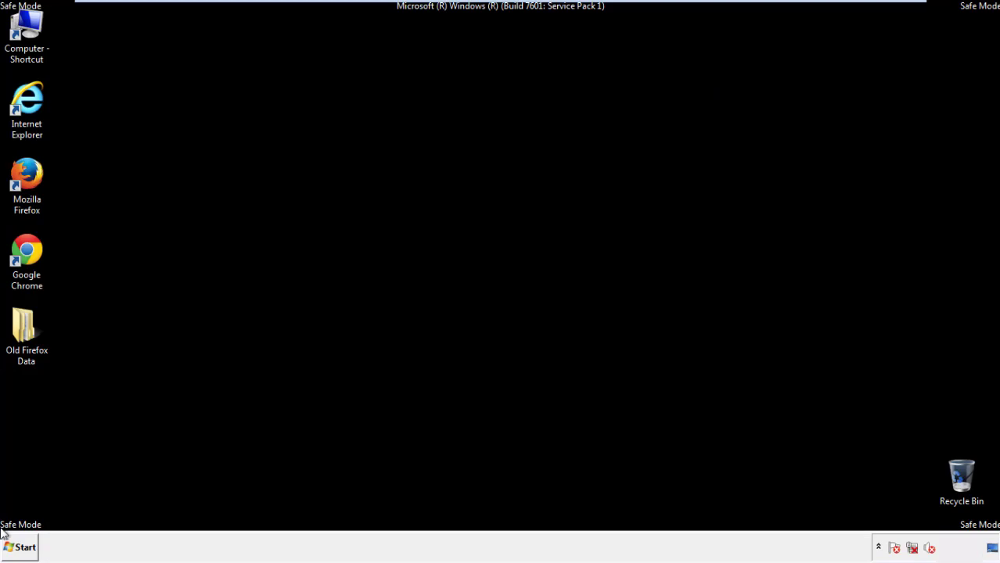
{"action": "left_click", "coordinate": [24, 249]}
{"action": "double_click", "coordinate": [25, 248]}
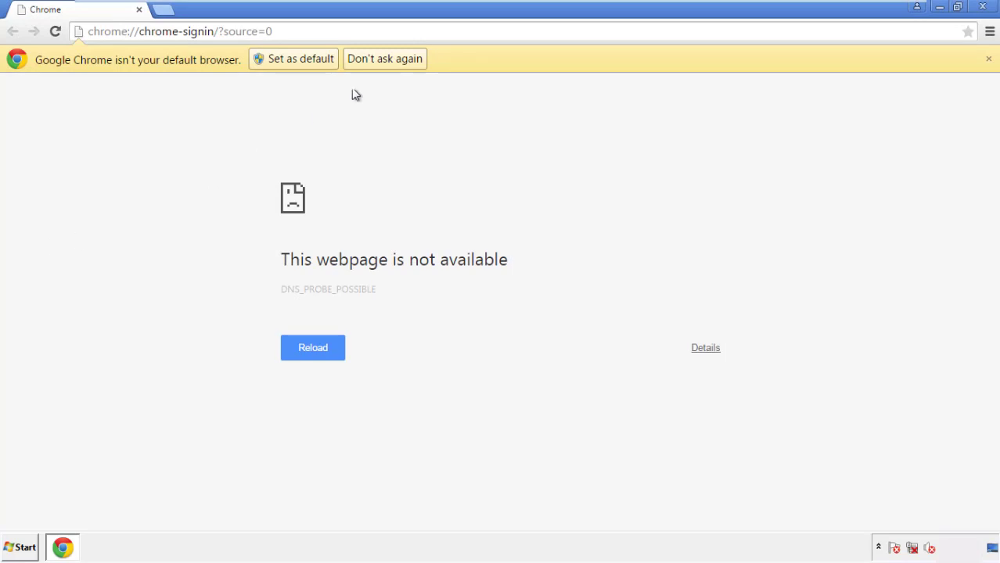
Stop Chrome's default-browser prompt and open Clear browsing data from the History page.
{"action": "left_click", "coordinate": [402, 62]}
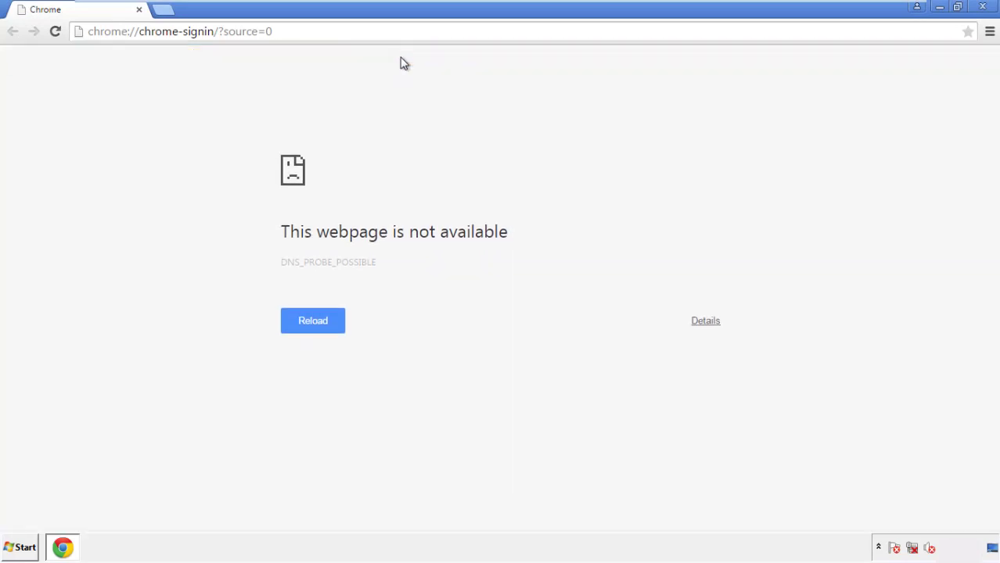
{"action": "left_click", "coordinate": [990, 33]}
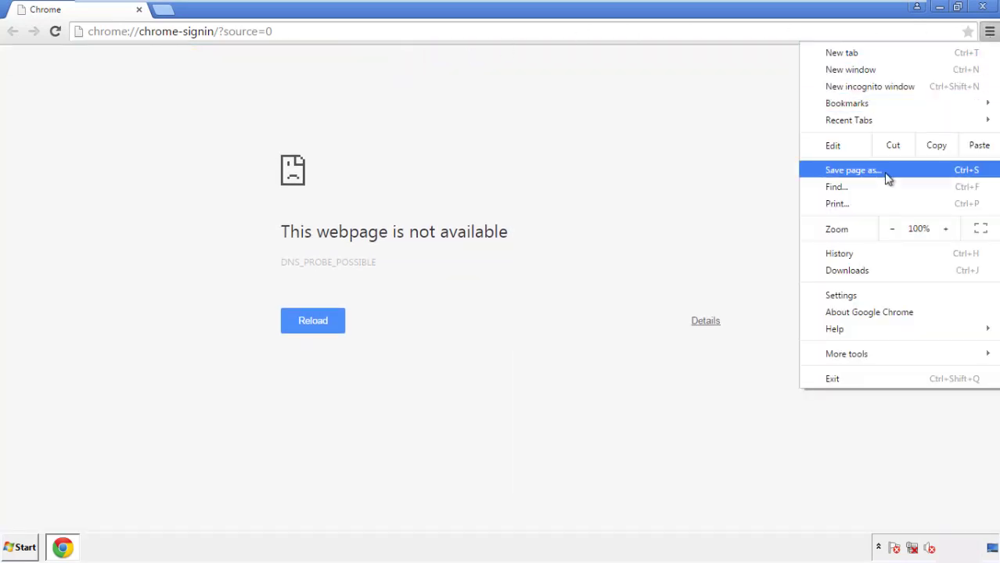
{"action": "left_click", "coordinate": [845, 295]}
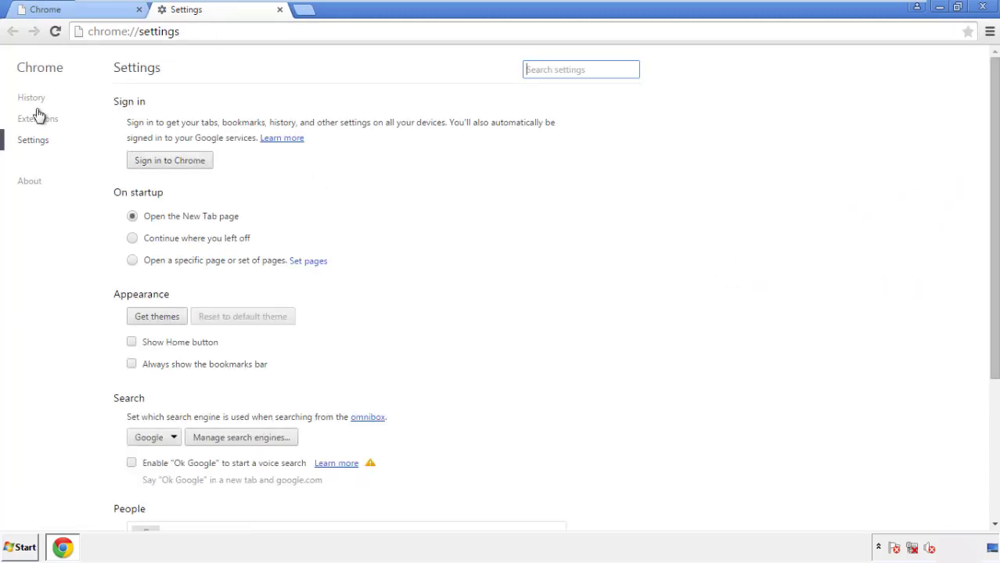
{"action": "left_click", "coordinate": [35, 100]}
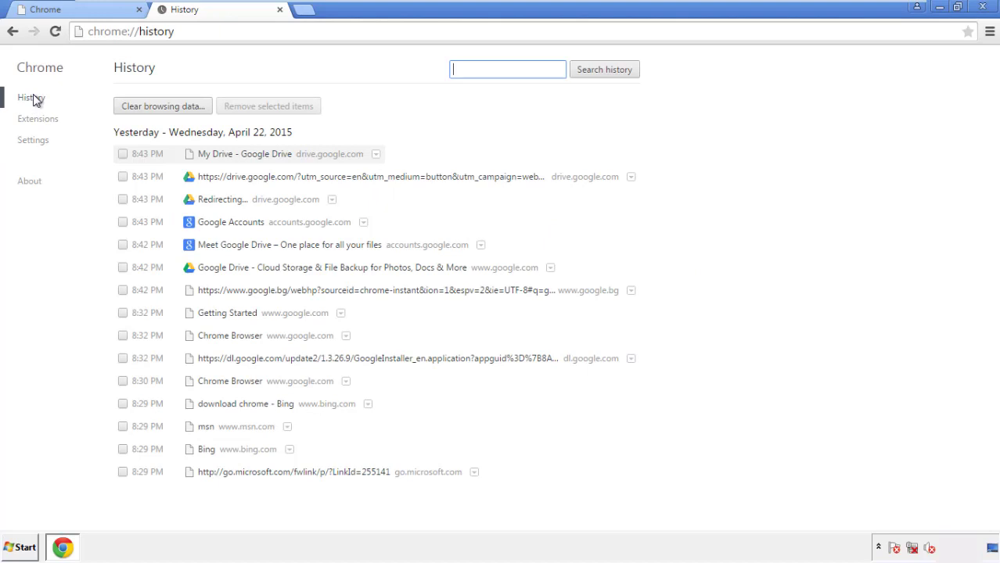
{"action": "left_click", "coordinate": [151, 110]}
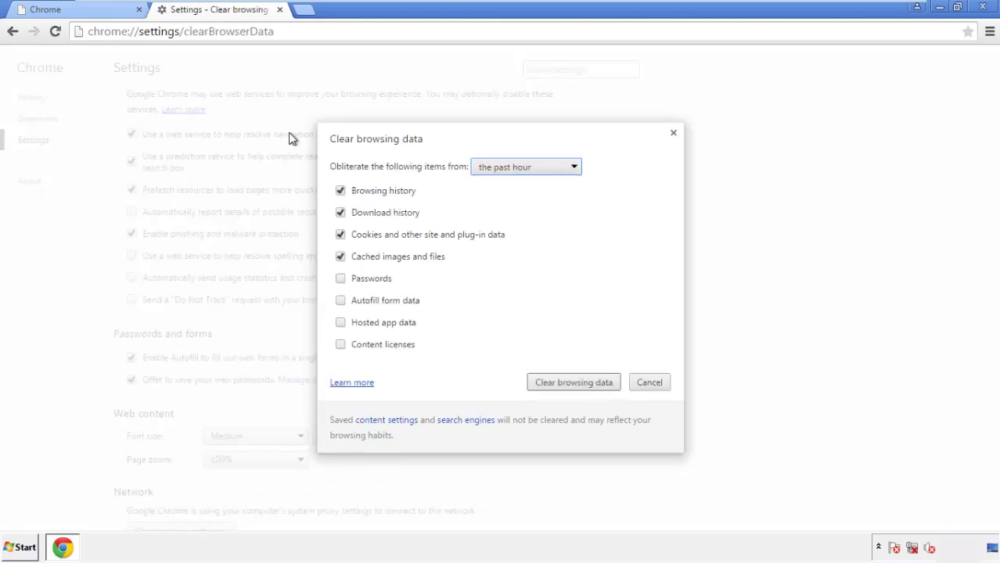
Clear Chrome browsing data from the beginning of time, including autofill form data.
{"action": "left_click", "coordinate": [504, 169]}
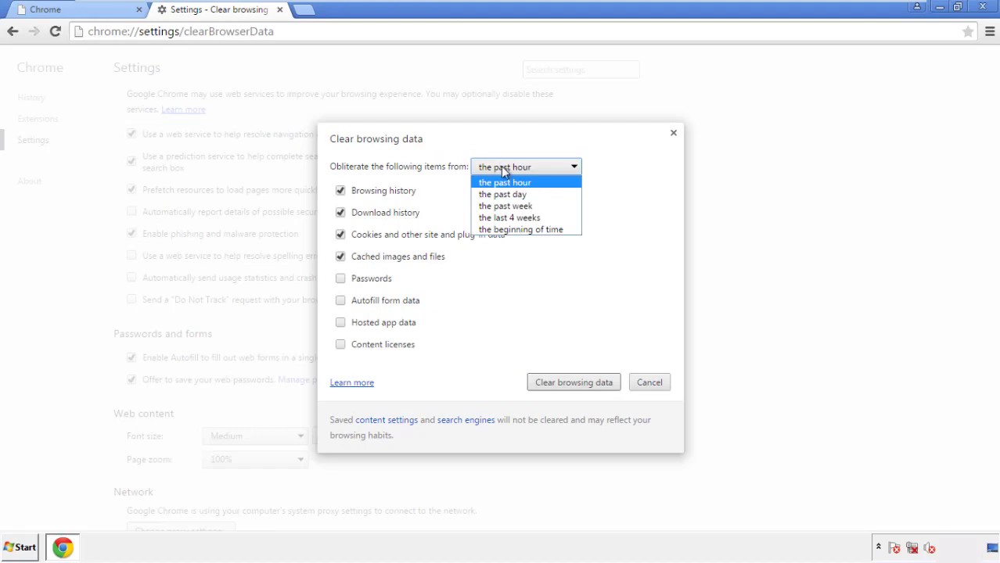
{"action": "left_click", "coordinate": [500, 230]}
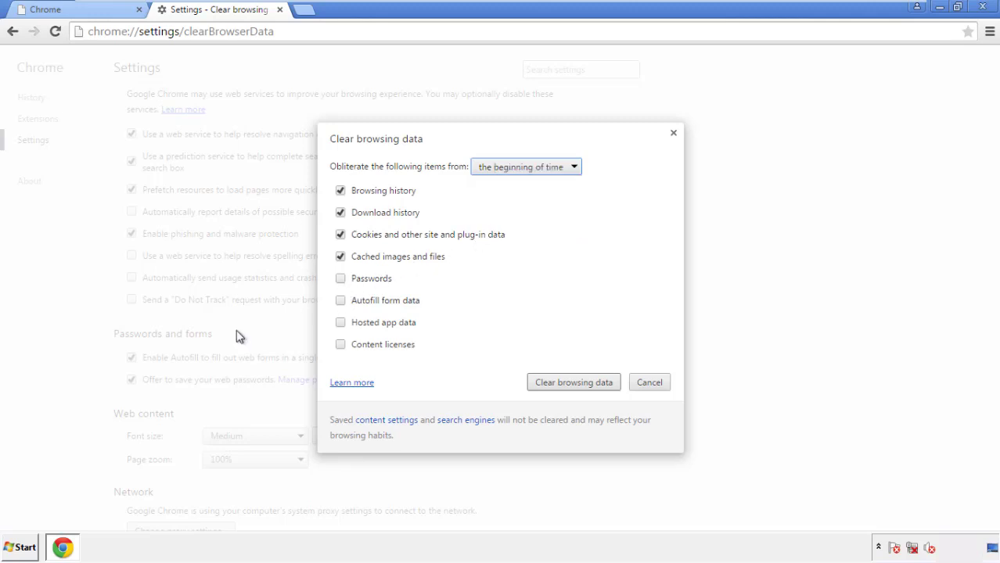
{"action": "left_click", "coordinate": [348, 304]}
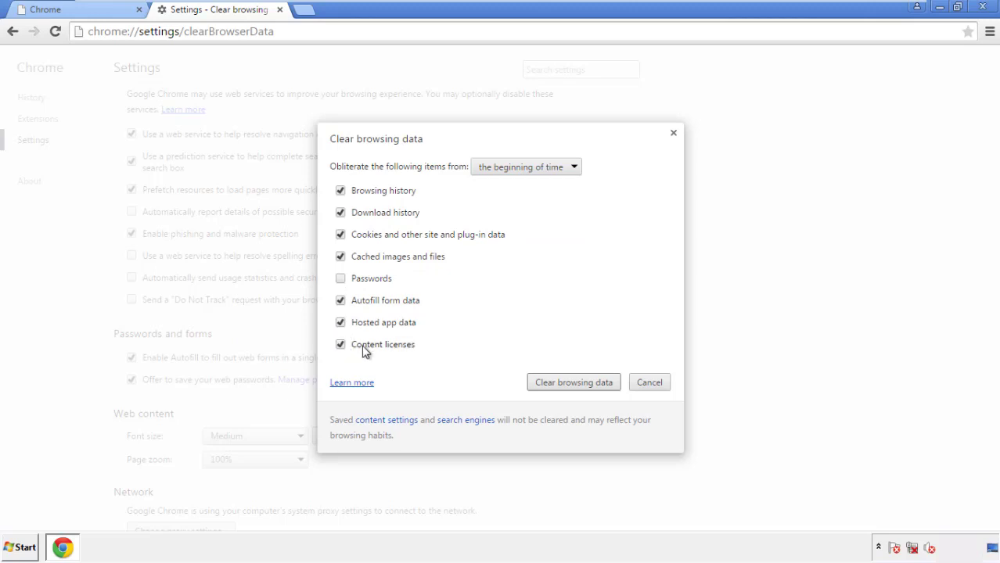
{"action": "left_click", "coordinate": [560, 385]}
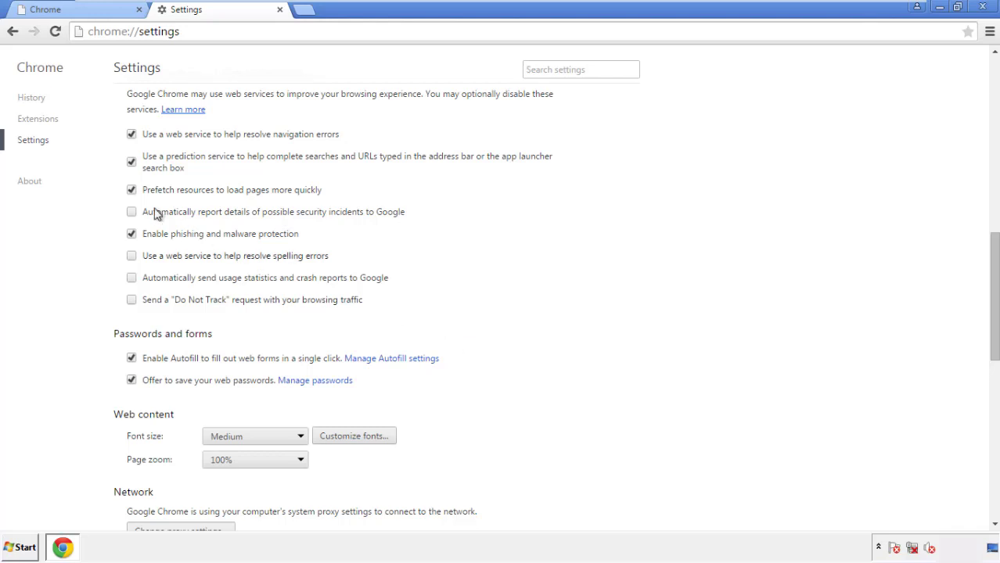
Reset Chrome settings to their defaults at the bottom of Settings, then close Chrome.
{"action": "left_click_drag", "start_coordinate": [994, 249], "coordinate": [990, 419]}
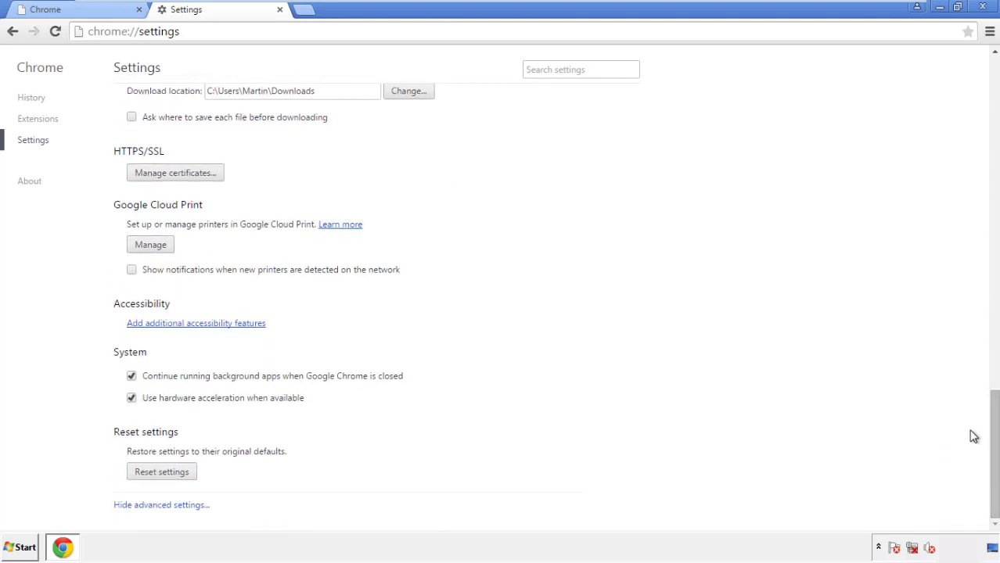
{"action": "left_click", "coordinate": [188, 474]}
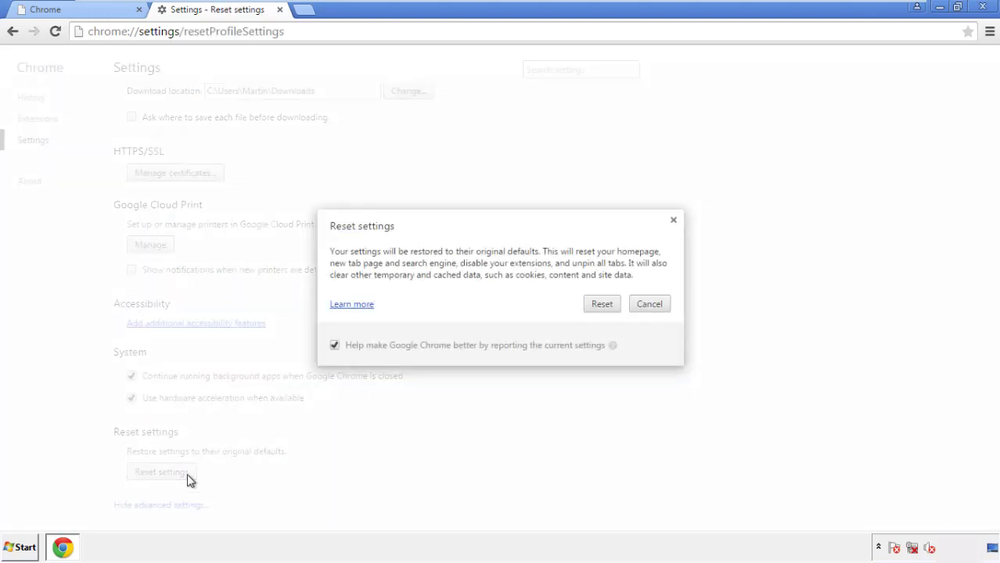
{"action": "left_click", "coordinate": [603, 306]}
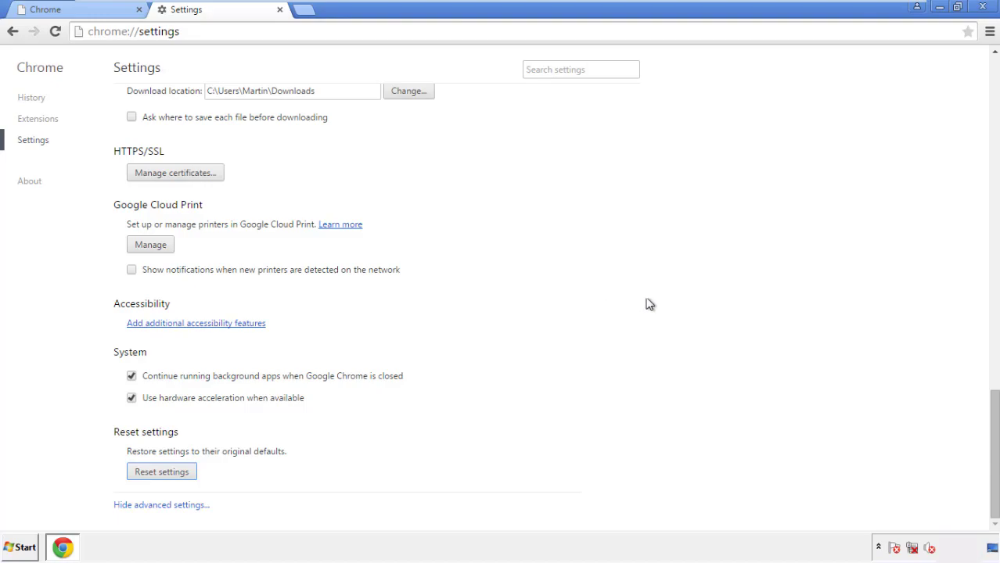
{"action": "left_click", "coordinate": [981, 6]}
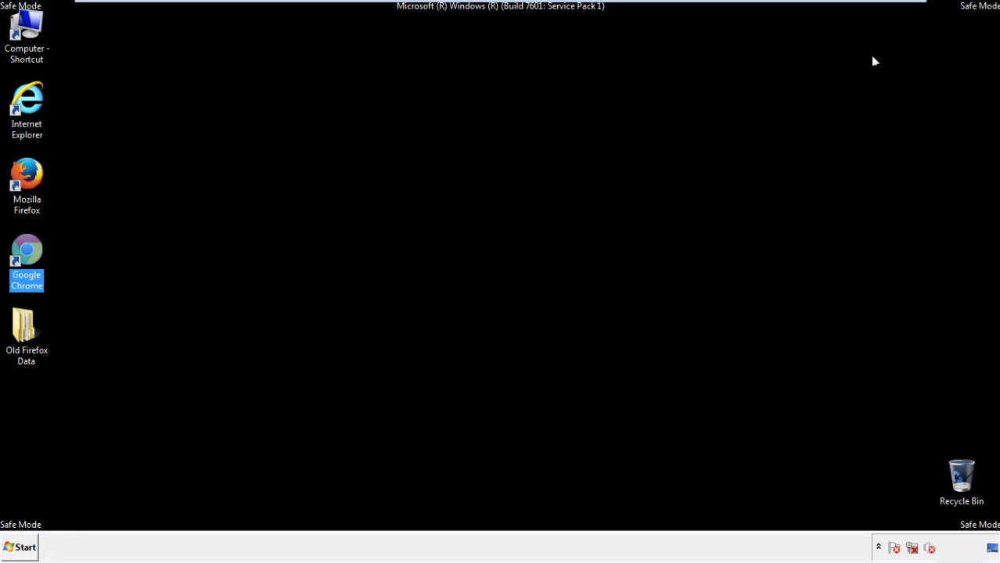
Deselect the Chrome shortcut and launch Mozilla Firefox from the desktop.
{"action": "left_click", "coordinate": [540, 253]}
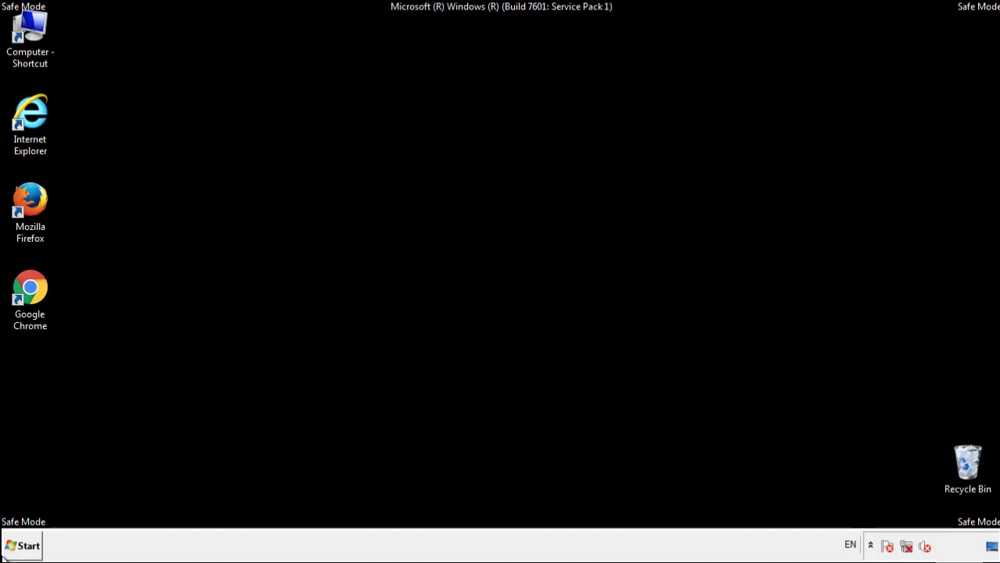
{"action": "double_click", "coordinate": [39, 195]}
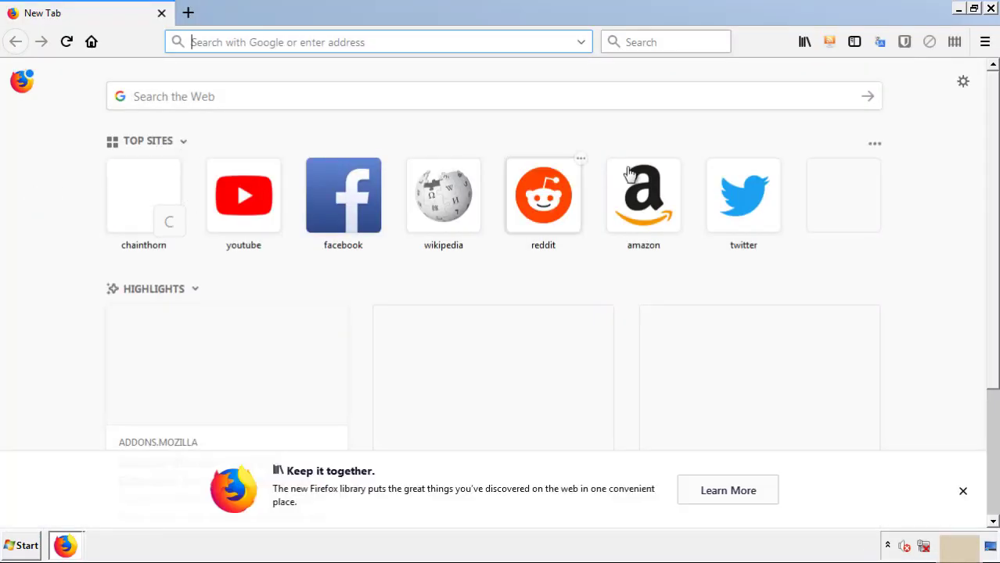
Remove the Search Mine extension in Firefox's Add-ons Manager and close Firefox.
{"action": "left_click", "coordinate": [985, 41]}
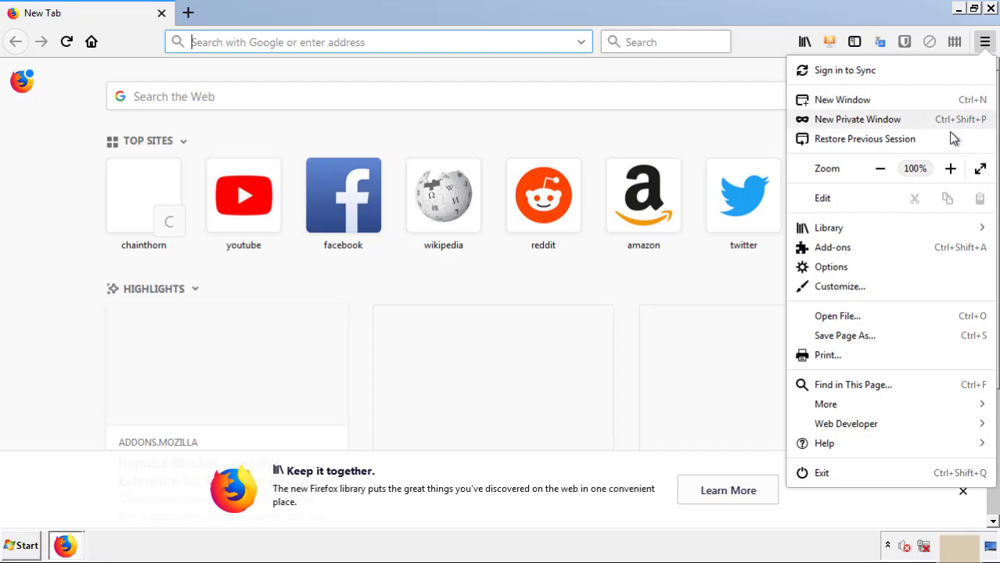
{"action": "left_click", "coordinate": [833, 247]}
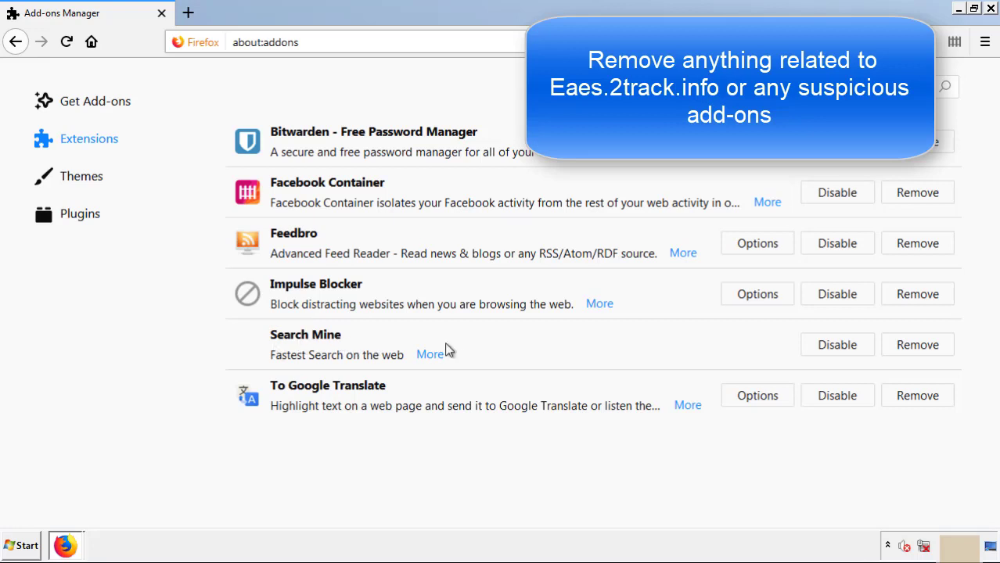
{"action": "left_click", "coordinate": [913, 352]}
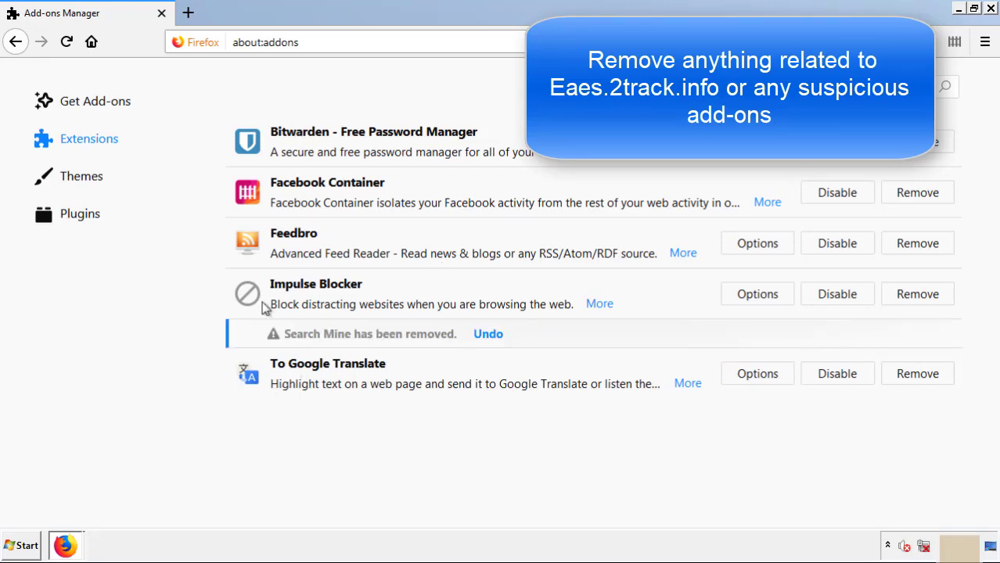
{"action": "left_click", "coordinate": [991, 9]}
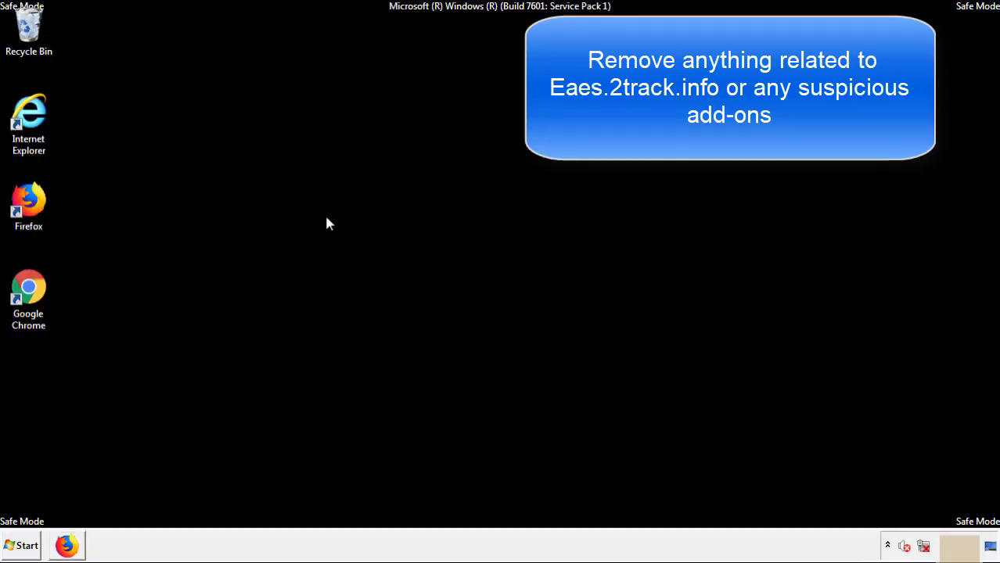
Launch Google Chrome and go to its Extensions page via More tools.
{"action": "double_click", "coordinate": [28, 307]}
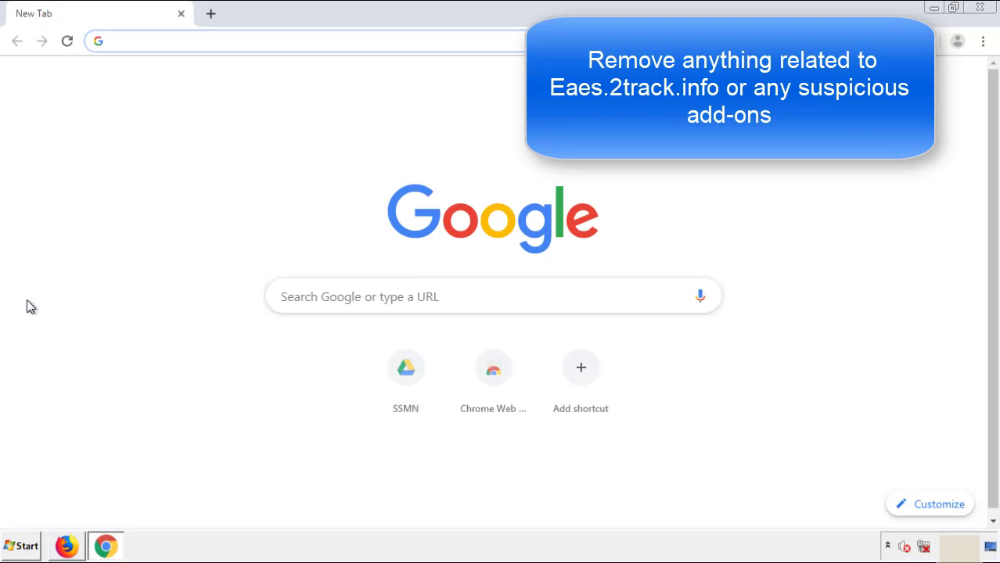
{"action": "left_click", "coordinate": [983, 41]}
{"action": "mouse_move", "coordinate": [832, 271]}
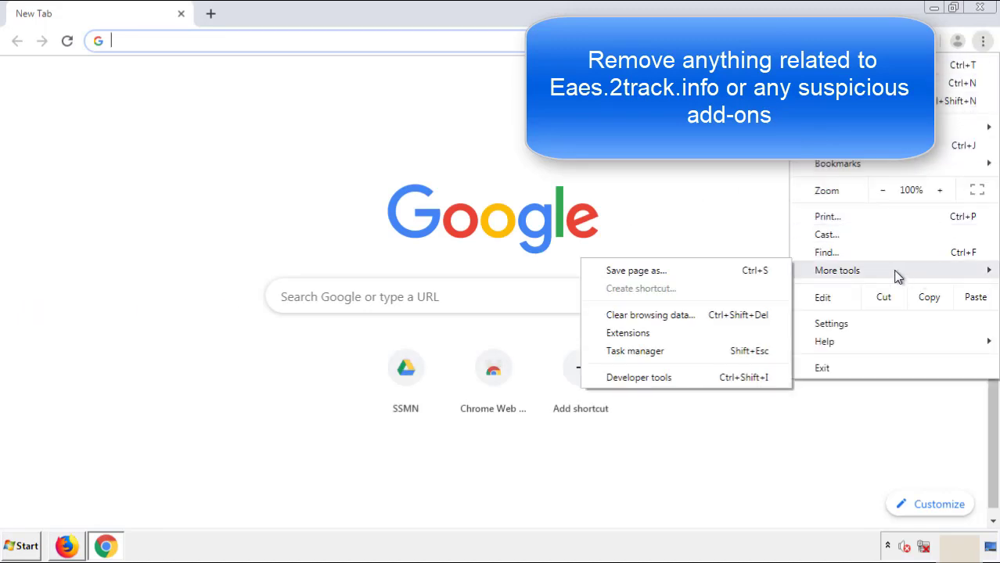
{"action": "left_click", "coordinate": [638, 333]}
{"action": "scroll", "coordinate": [283, 262], "scroll_direction": "down", "scroll_amount": 5}
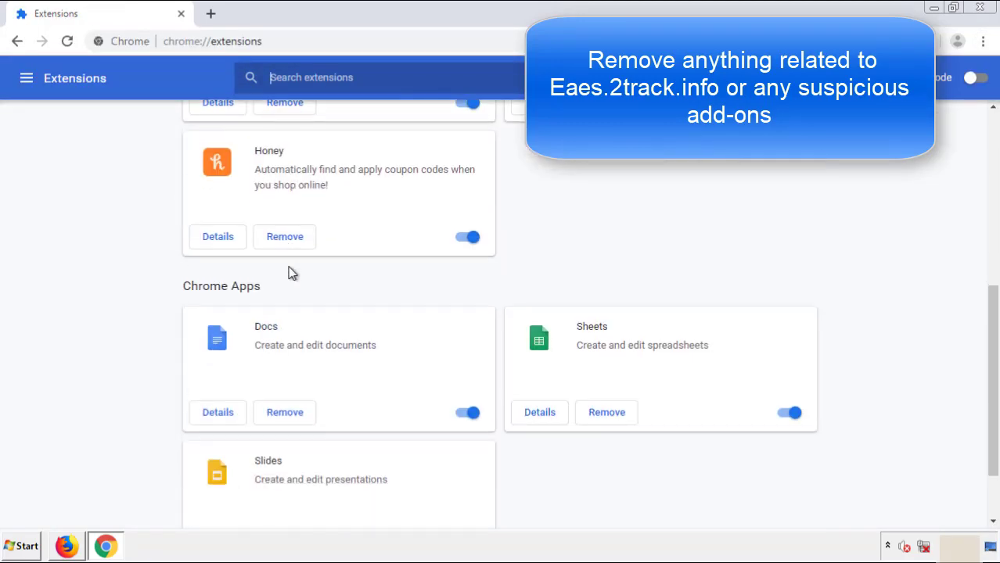
{"action": "scroll", "coordinate": [377, 286], "scroll_direction": "up", "scroll_amount": 5}
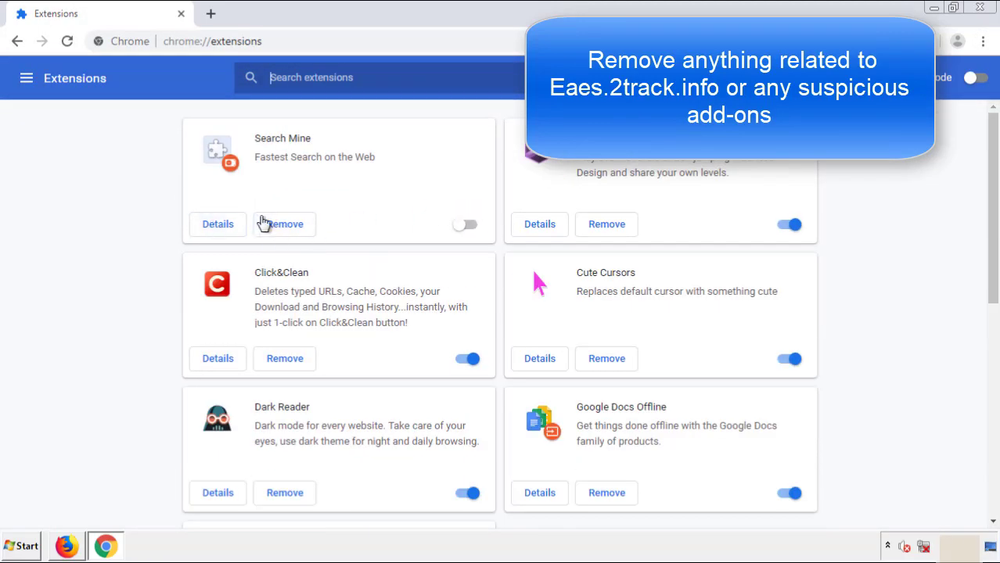
Remove the Search Mine extension, close Chrome, and bring up the Start menu.
{"action": "left_click", "coordinate": [284, 225]}
{"action": "key", "text": "Return"}
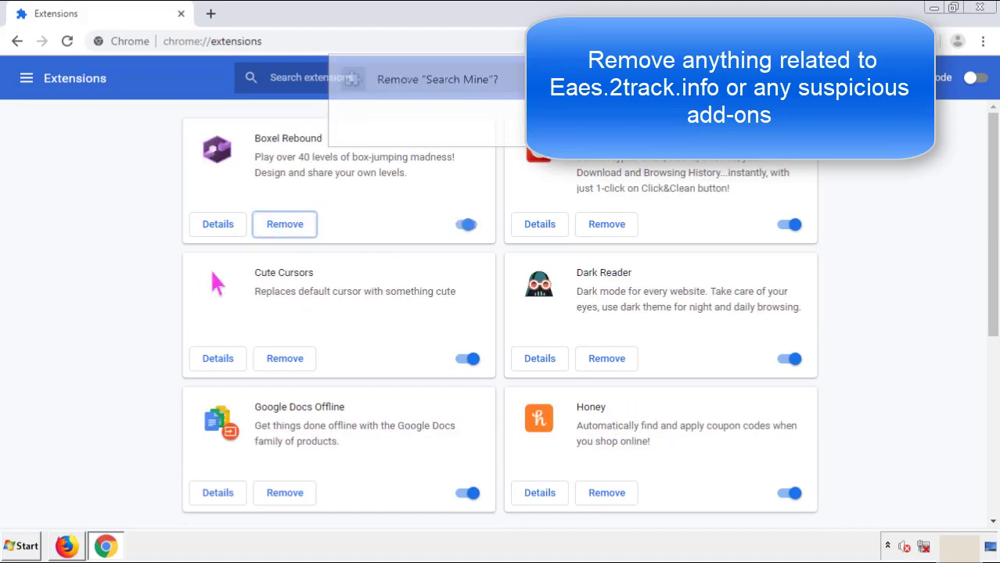
{"action": "left_click", "coordinate": [979, 8]}
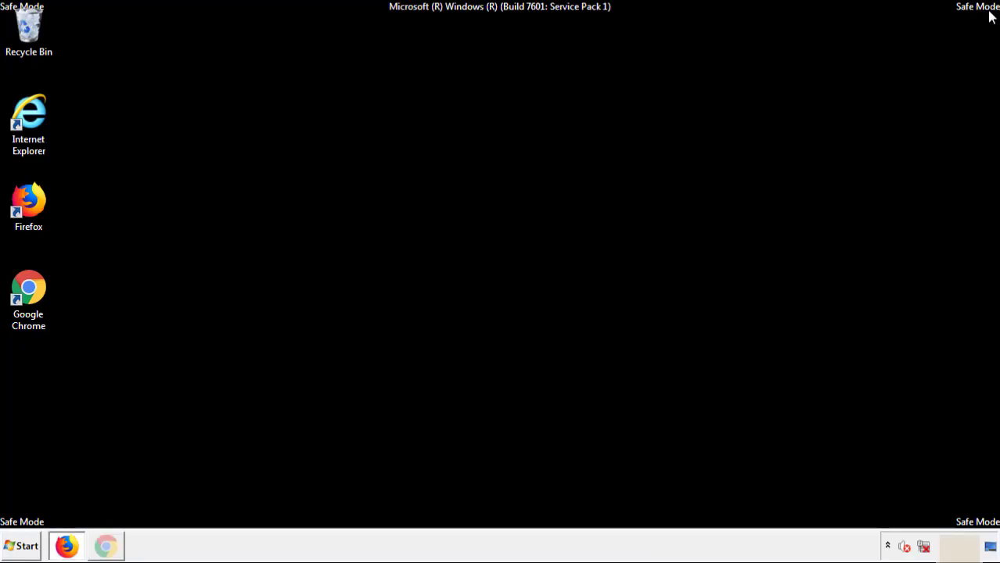
{"action": "left_click", "coordinate": [27, 548]}
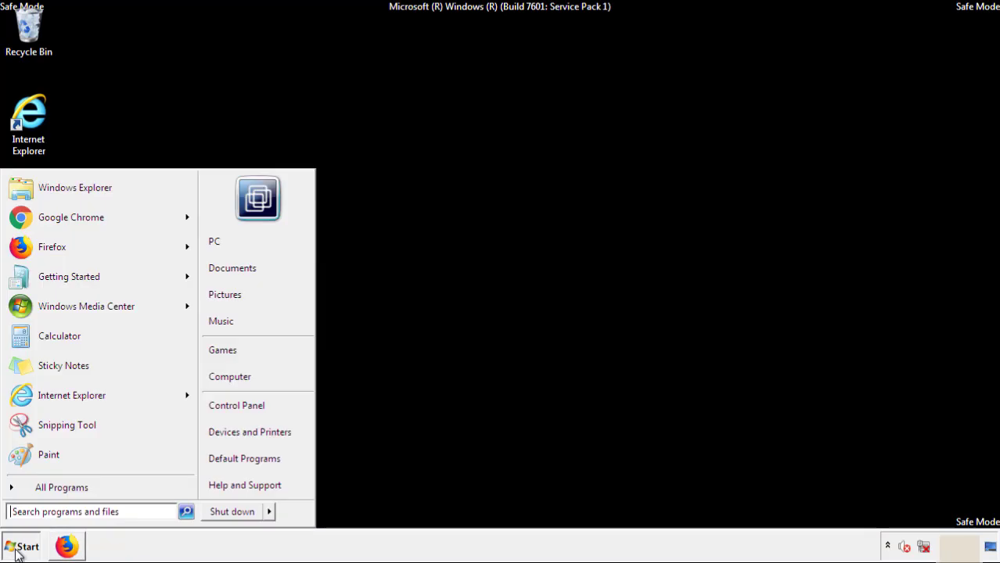